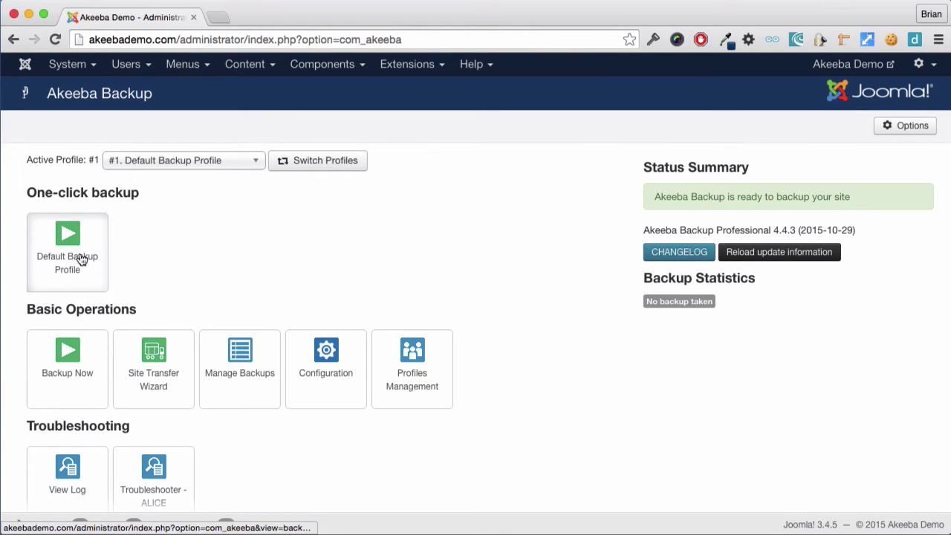
# Run a one-click backup with the Default Backup Profile until it reports Backup Completed Successfully
pyautogui.click(82, 260)
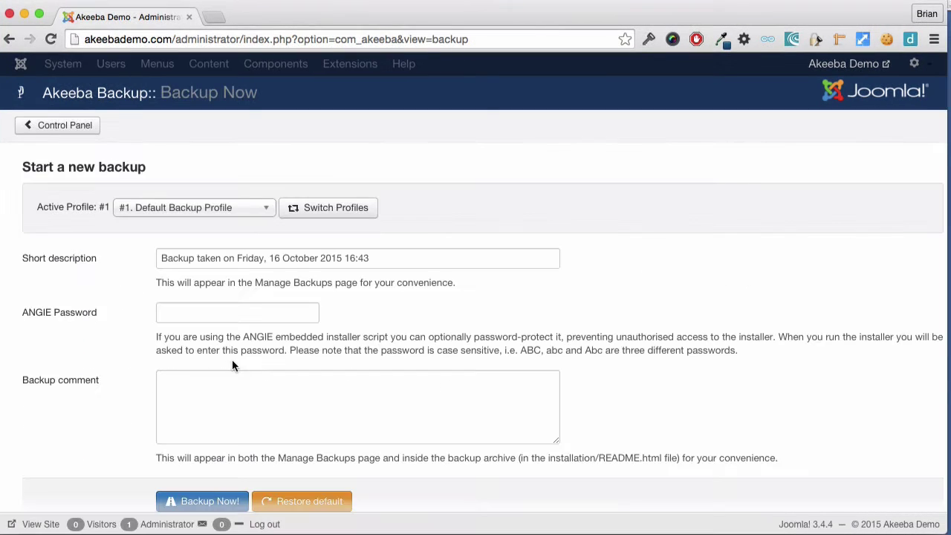
pyautogui.scroll(-2, 232, 359)
pyautogui.click(196, 456)
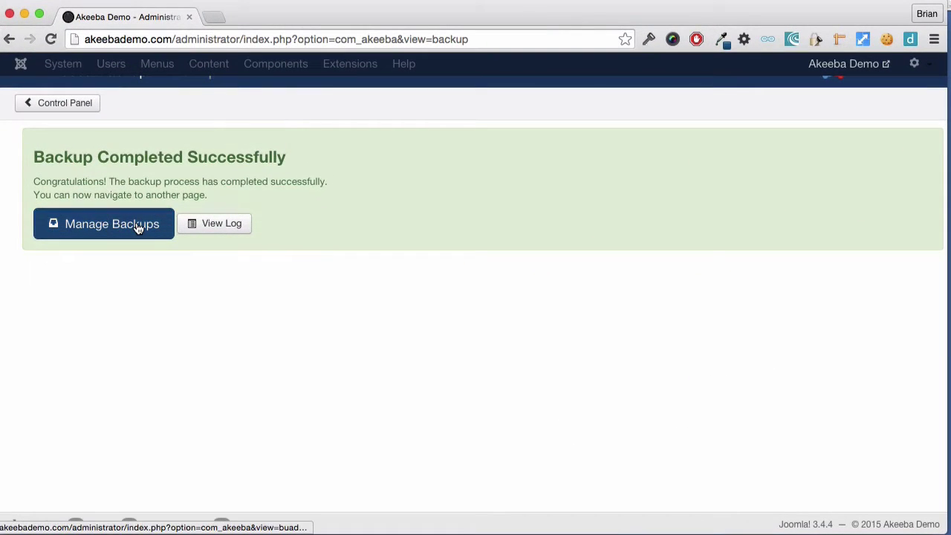
# Download backup ID 3, the 160.75 Mb archive, from Manage Backups and save it to the computer
pyautogui.click(138, 227)
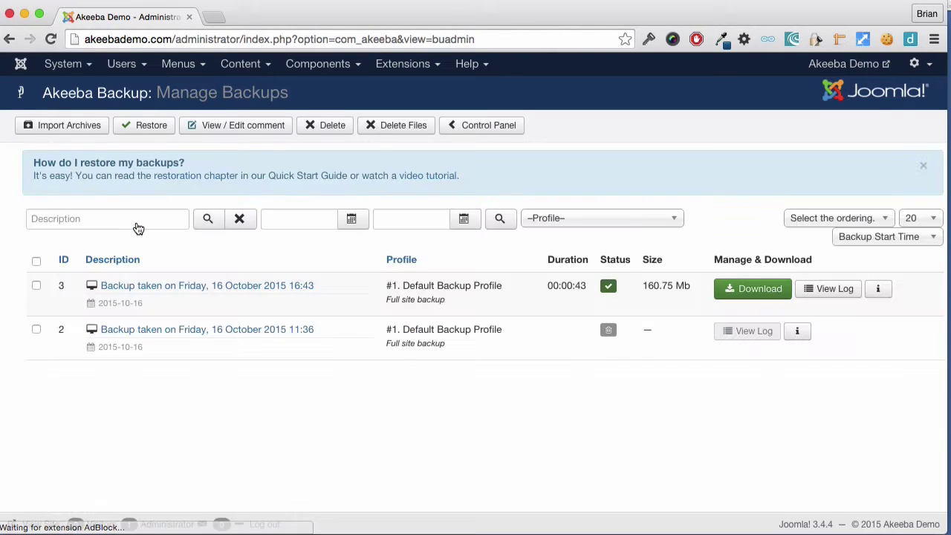
pyautogui.click(740, 284)
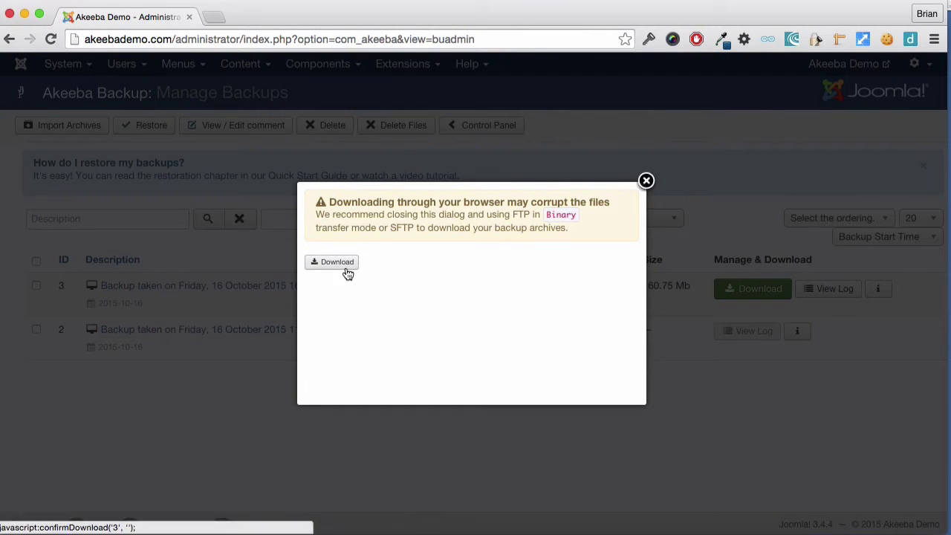
pyautogui.click(345, 268)
pyautogui.click(583, 228)
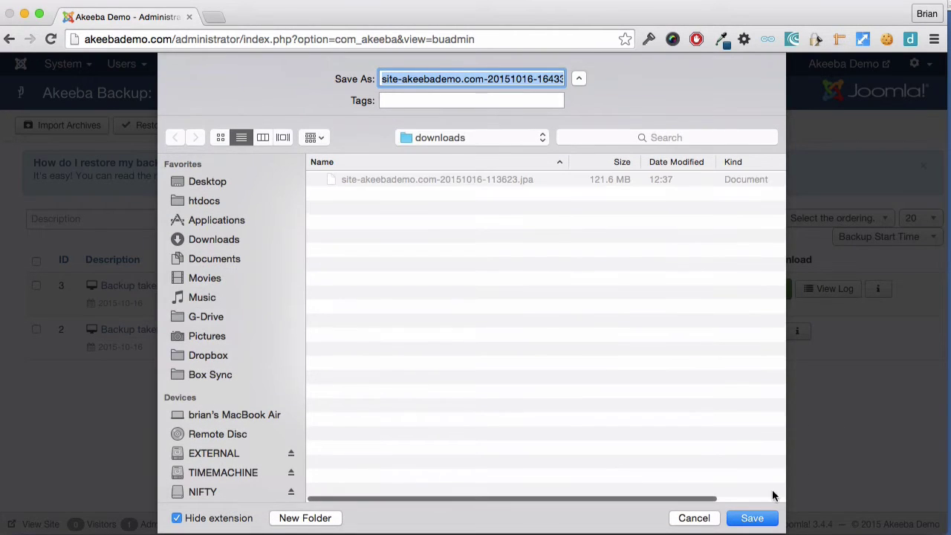
pyautogui.click(754, 518)
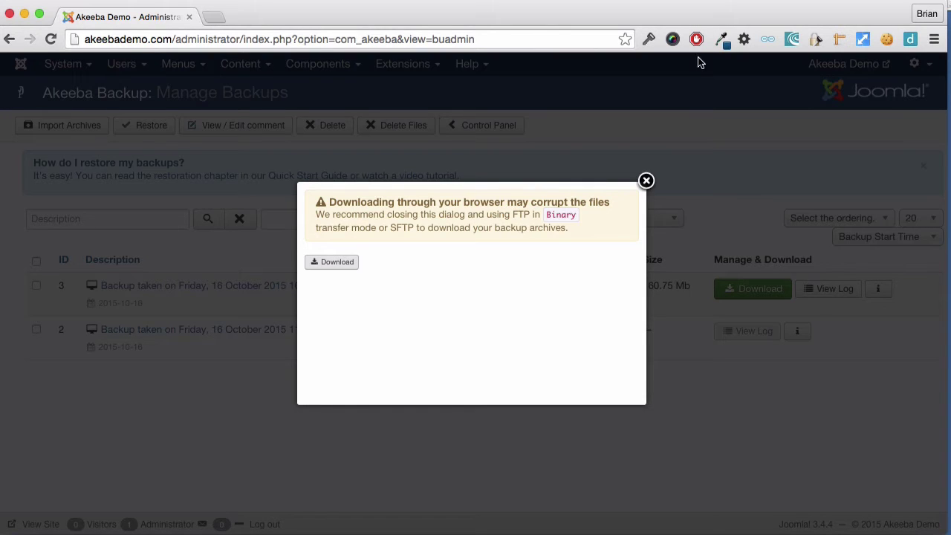
pyautogui.click(795, 6)
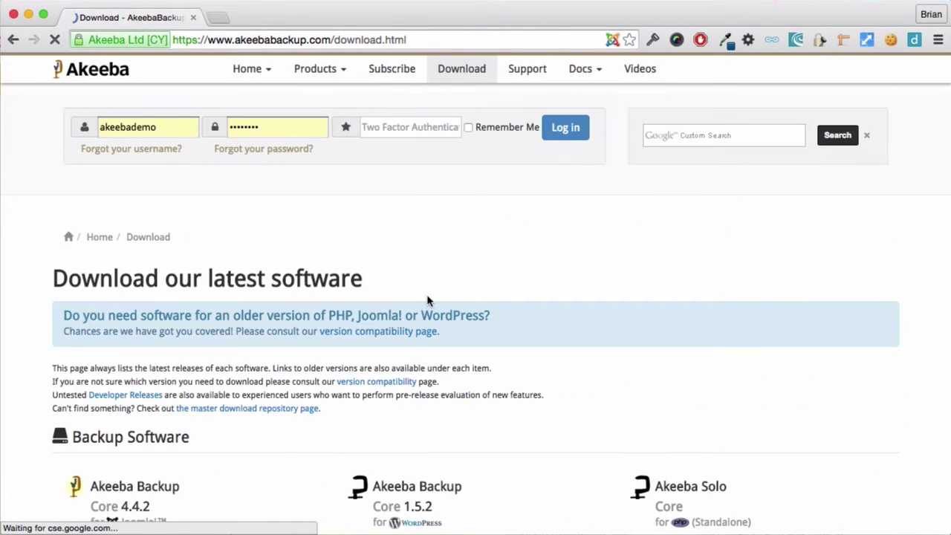
# Save kickstart-core-4.1.1.zip from the akeebabackup.com Download page into the Downloads folder
pyautogui.scroll(-10, 427, 300)
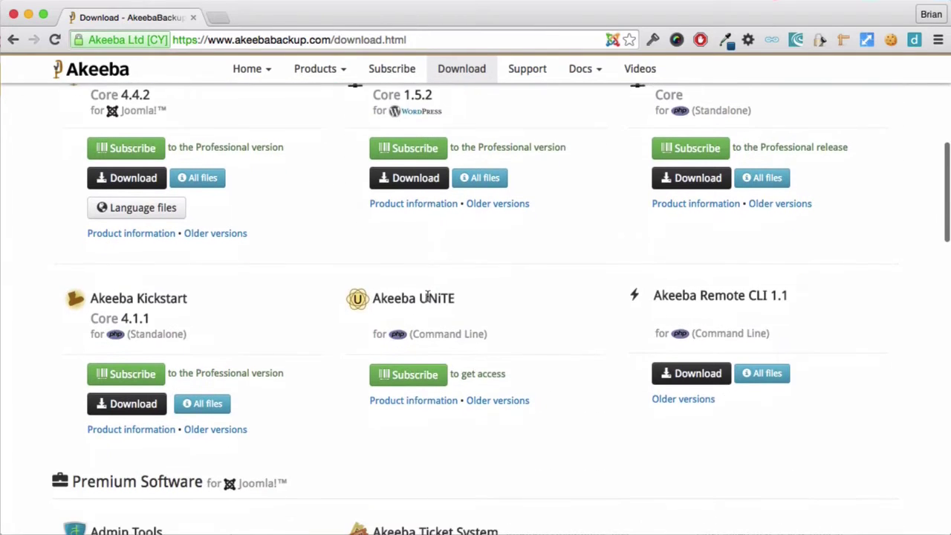
pyautogui.scroll(-2, 426, 300)
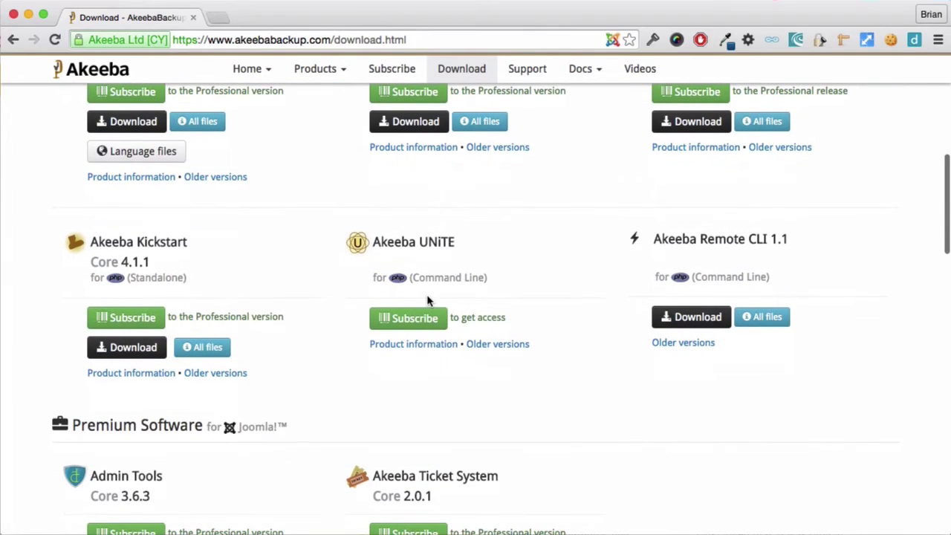
pyautogui.click(128, 355)
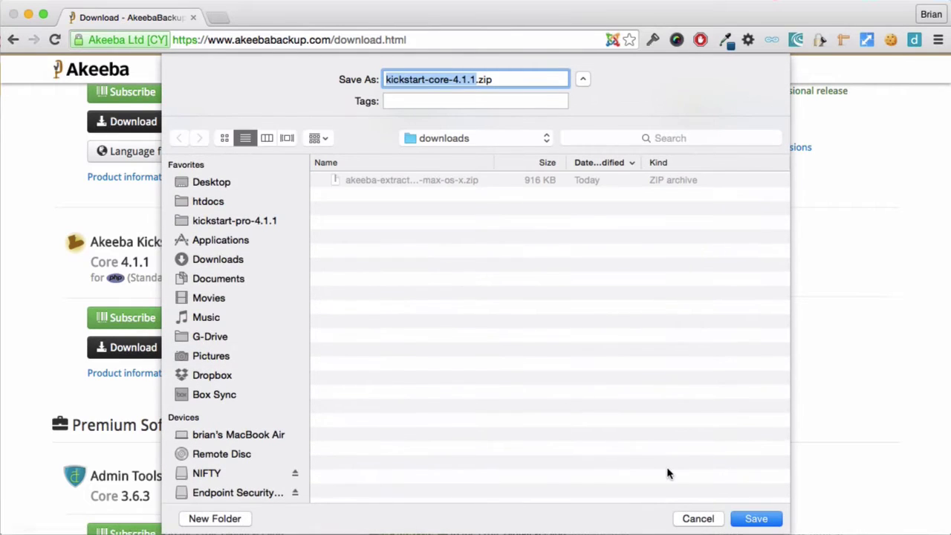
pyautogui.click(754, 520)
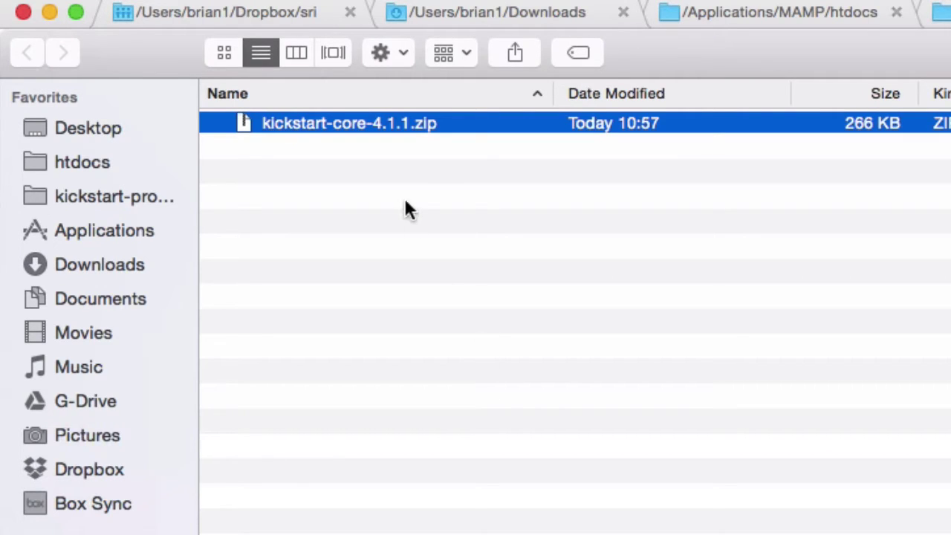
# Unzip kickstart-core-4.1.1.zip in Finder, open the extracted folder and select kickstart.php
pyautogui.doubleClick(395, 124)
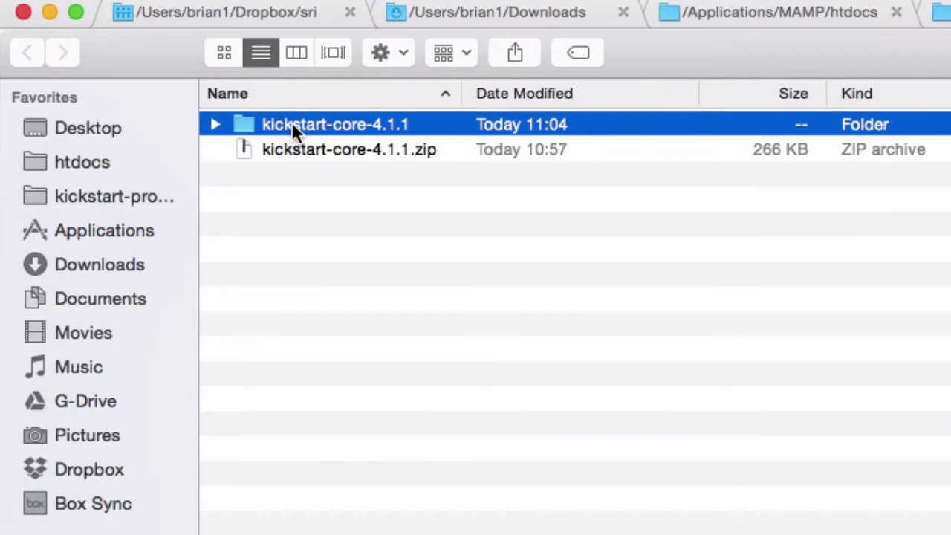
pyautogui.doubleClick(291, 124)
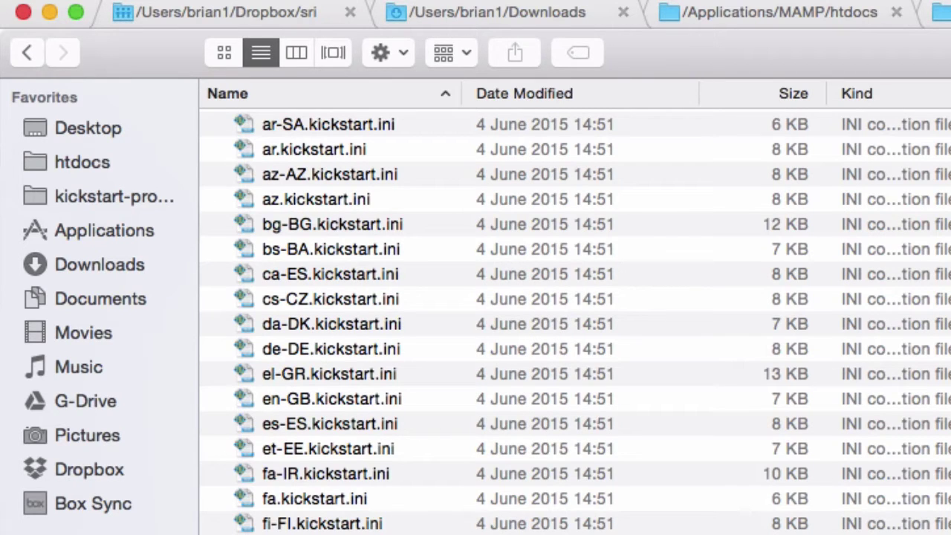
pyautogui.click(346, 475)
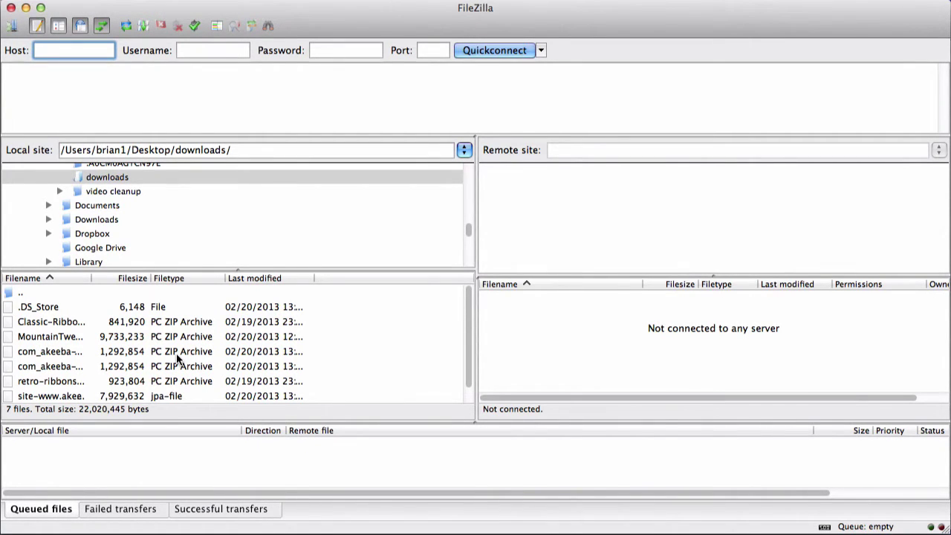
# Connect FileZilla to the saved AkeebaDemo site through the Site Manager
pyautogui.click(13, 26)
pyautogui.click(308, 165)
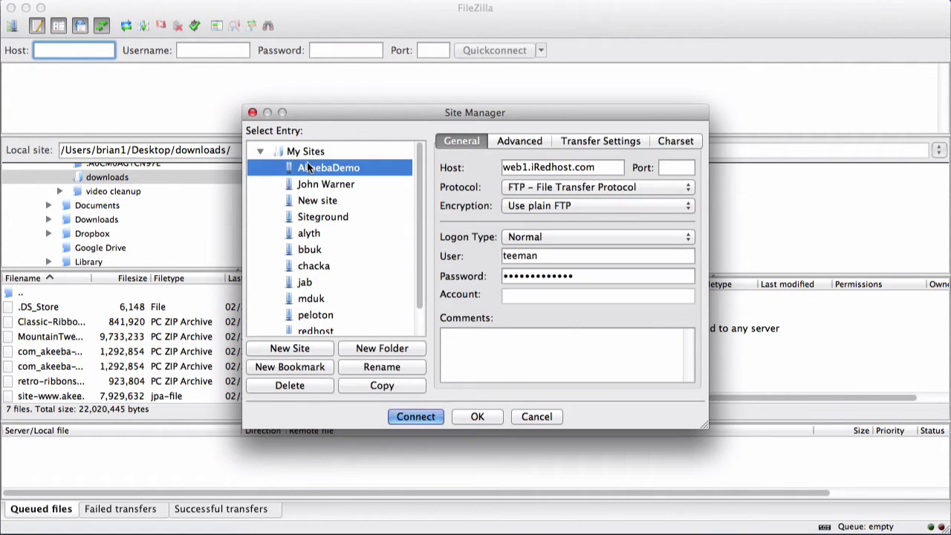
pyautogui.click(402, 417)
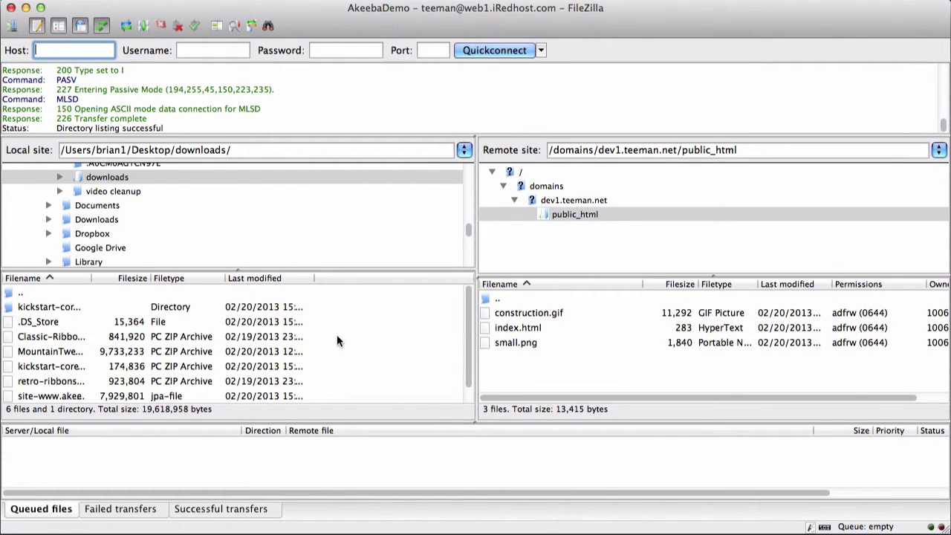
# Upload the site backup .jpa file into the remote public_html folder
pyautogui.scroll(-1, 337, 340)
pyautogui.click(110, 382)
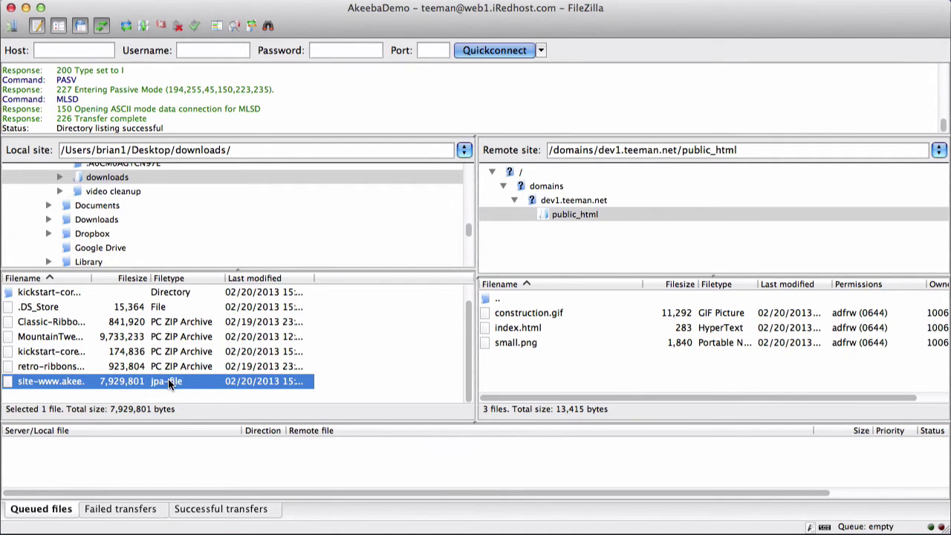
pyautogui.moveTo(169, 383); pyautogui.dragTo(491, 365)
pyautogui.moveTo(546, 373); pyautogui.dragTo(546, 371)
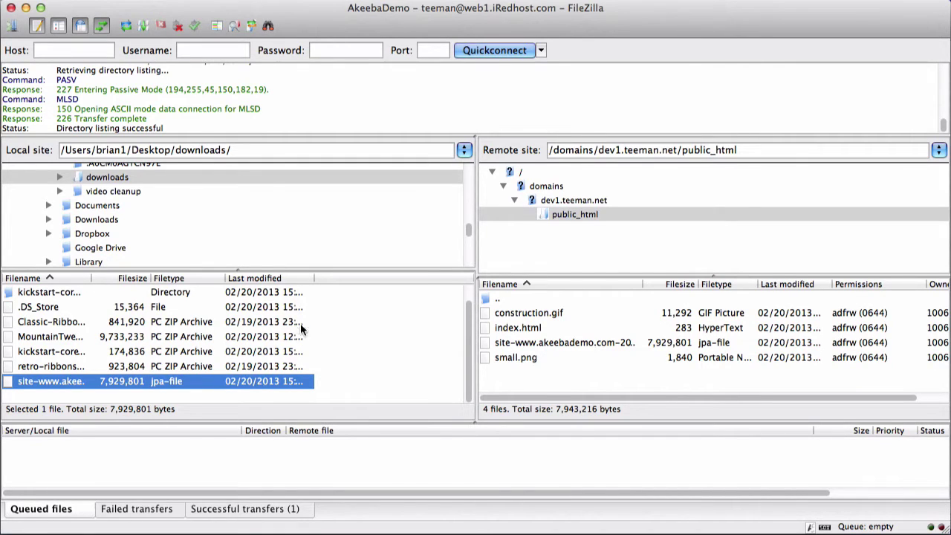
# Upload kickstart.php from the local kickstart-core folder into public_html
pyautogui.click(44, 294)
pyautogui.doubleClick(45, 292)
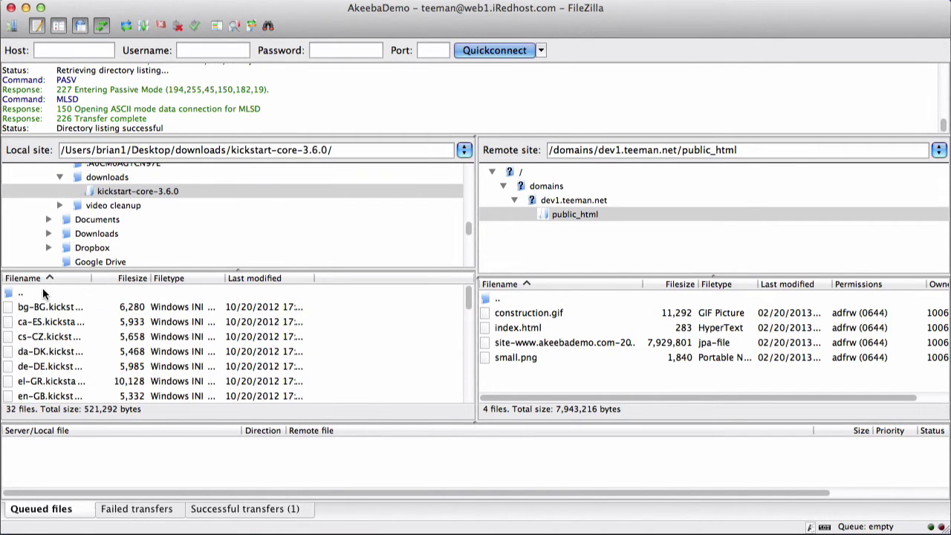
pyautogui.scroll(-3, 65, 338)
pyautogui.scroll(-3, 65, 339)
pyautogui.click(46, 364)
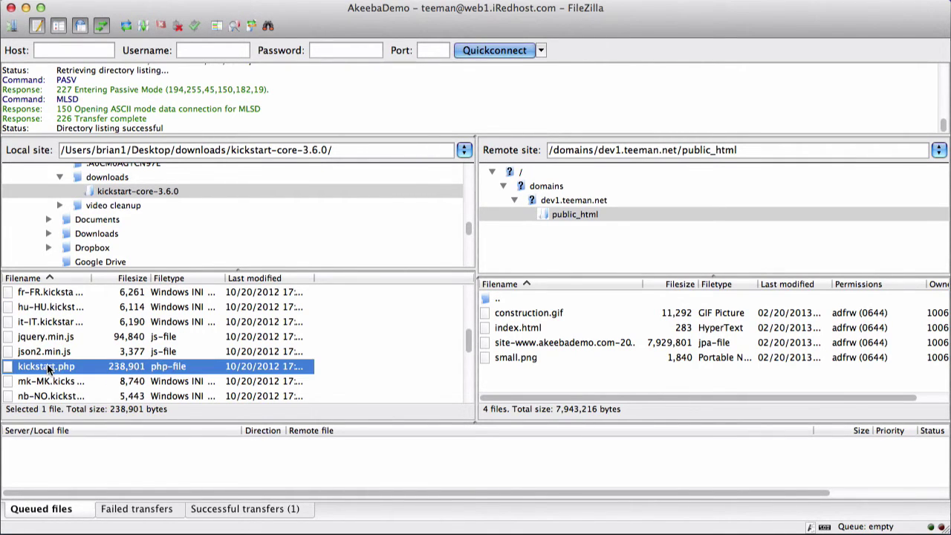
pyautogui.moveTo(49, 368); pyautogui.dragTo(534, 380)
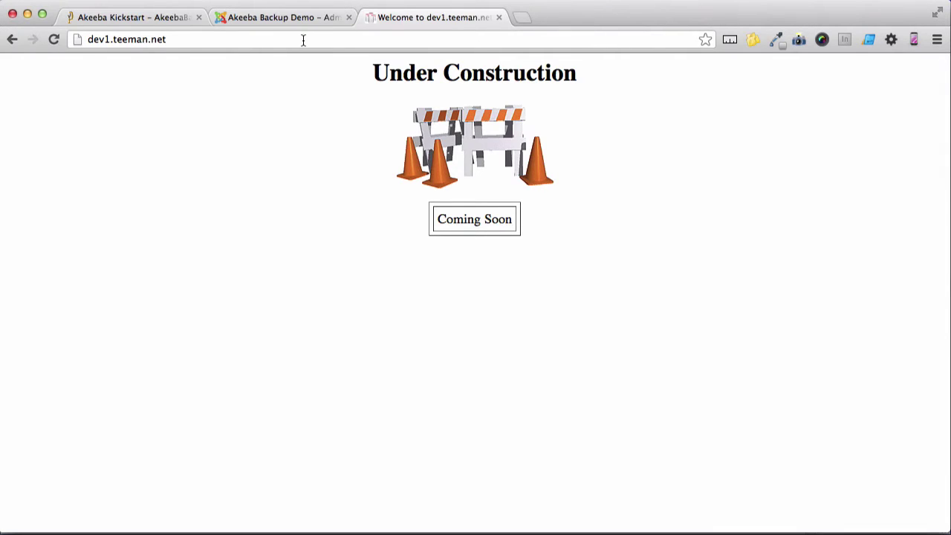
# Load dev1.teeman.net/kickstart.php in Chrome by appending /kickstart.php to the address
pyautogui.click(303, 41)
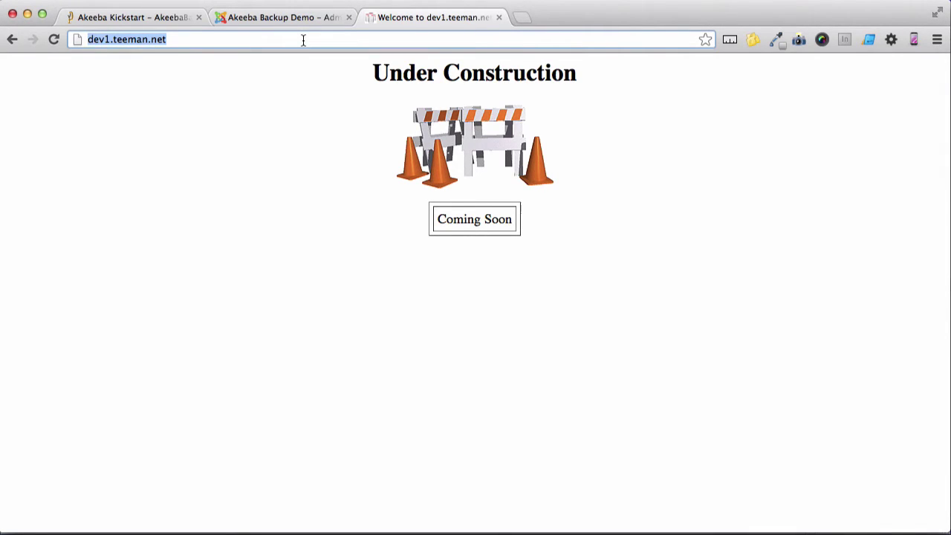
pyautogui.click(176, 40)
pyautogui.click(177, 41)
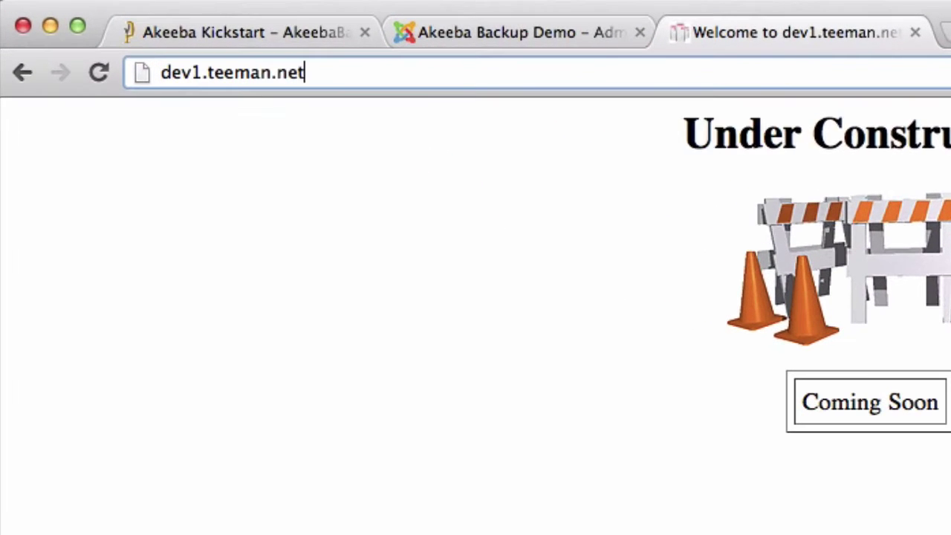
pyautogui.write('/kickstart')
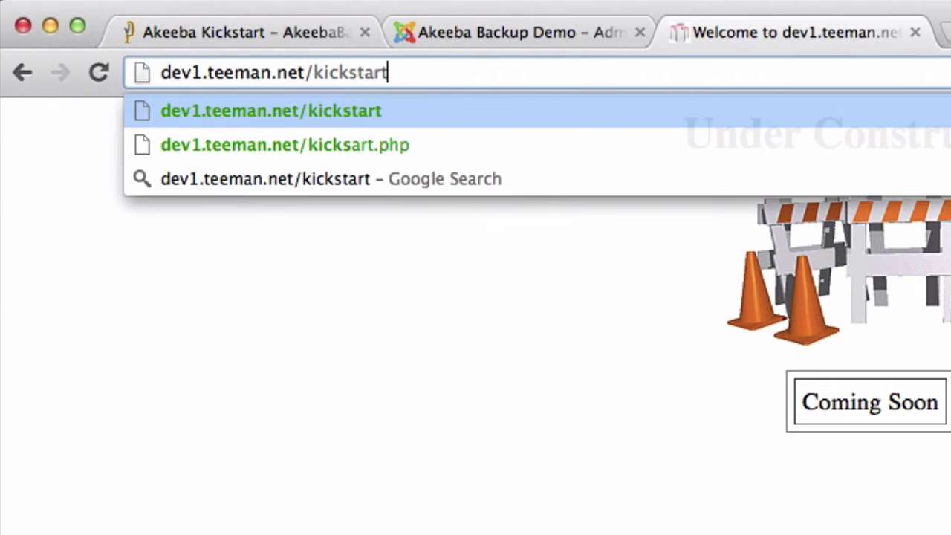
pyautogui.write('.php')
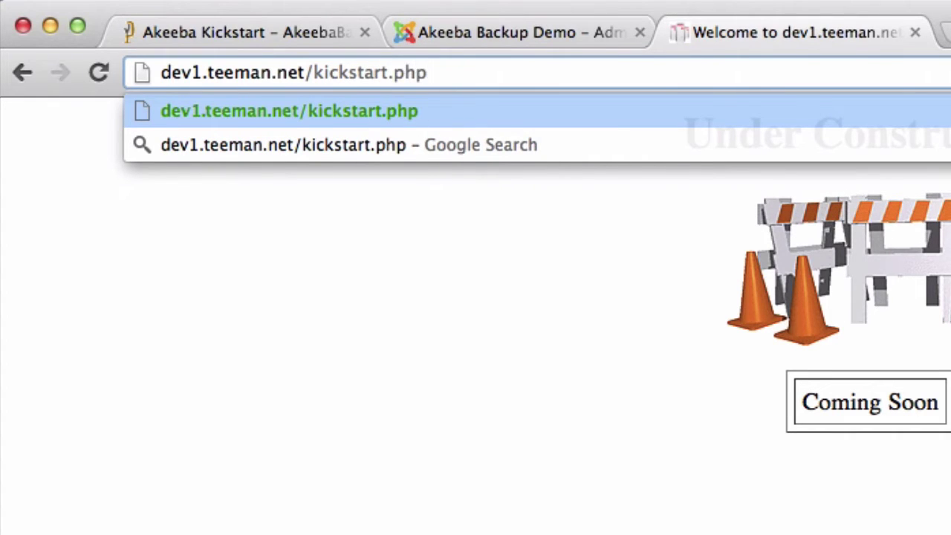
pyautogui.press('Return')
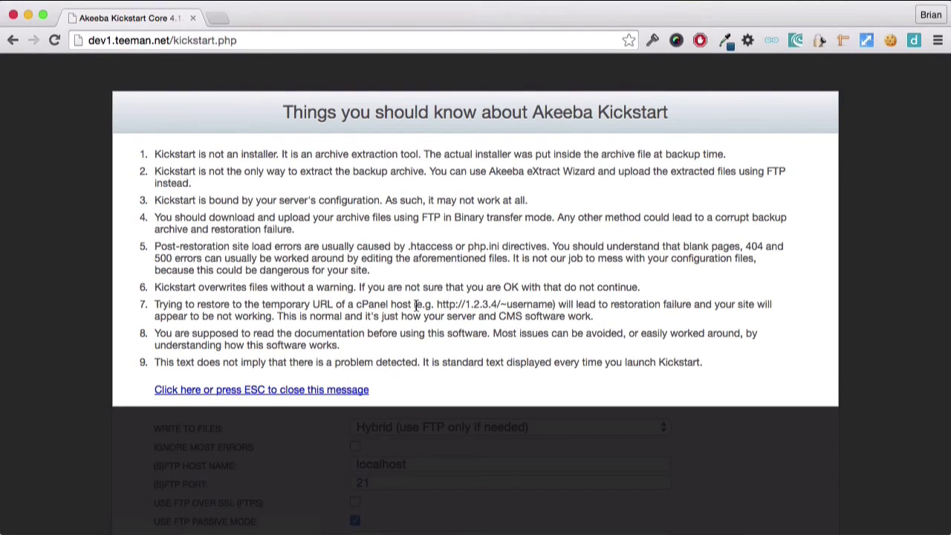
# Dismiss the notice, choose site-akeebademo.com-20151015-103839.jpa as the archive and keep Hybrid file writing
pyautogui.click(315, 389)
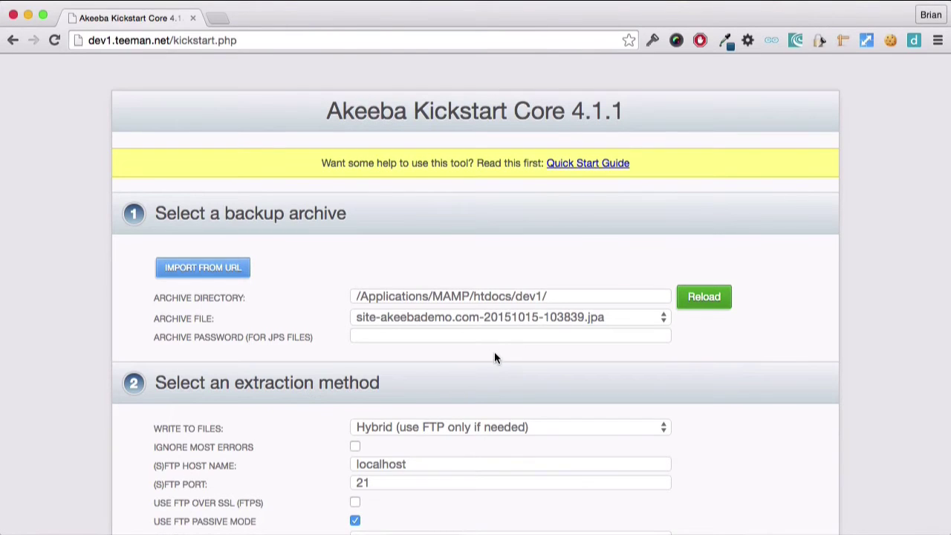
pyautogui.click(529, 321)
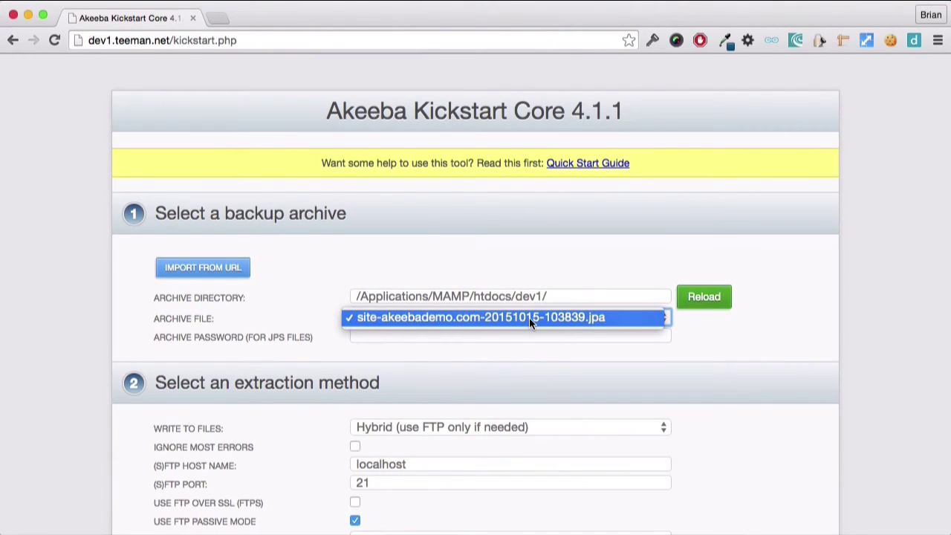
pyautogui.click(524, 365)
pyautogui.scroll(-2, 524, 365)
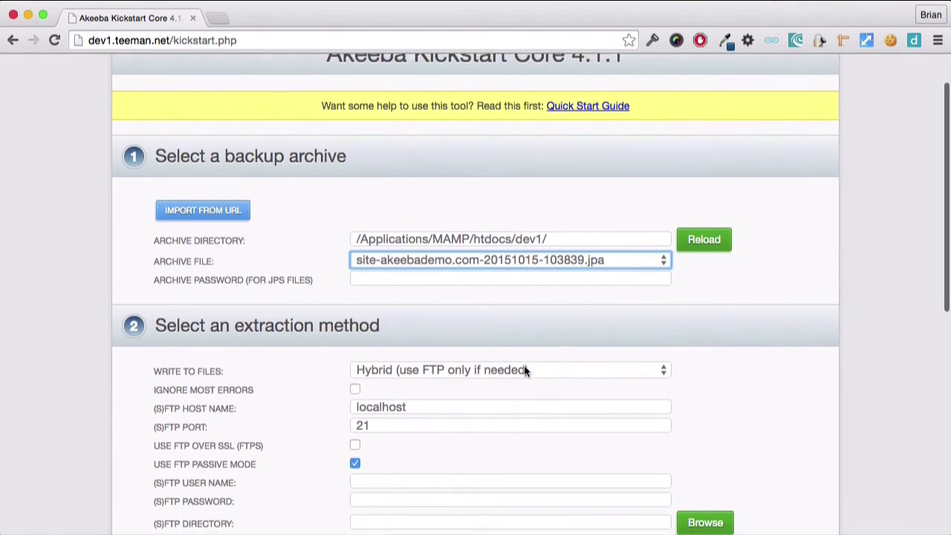
pyautogui.click(527, 356)
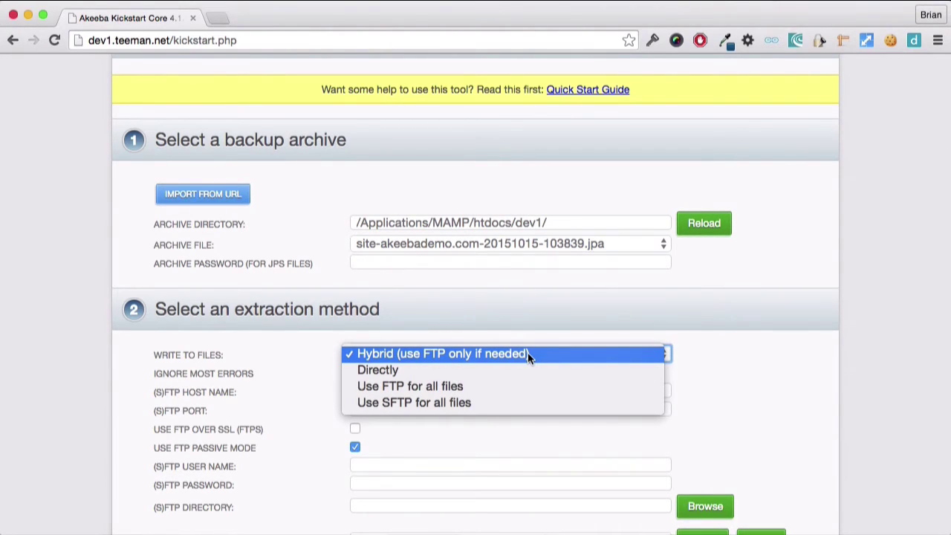
pyautogui.click(528, 354)
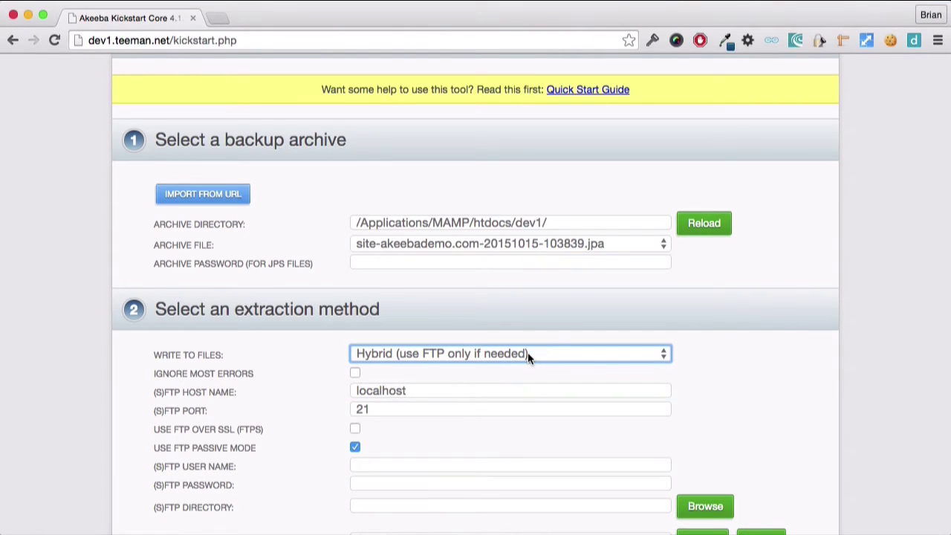
pyautogui.scroll(-10, 528, 352)
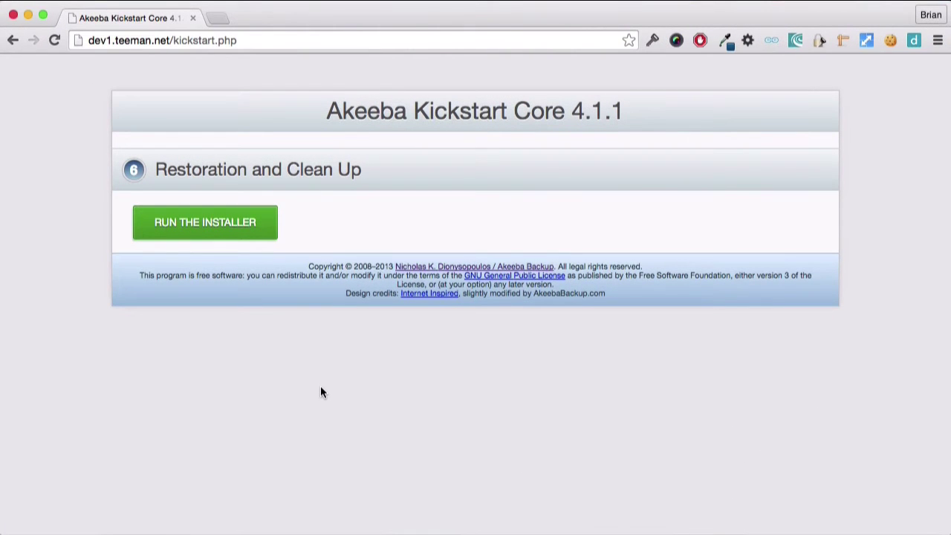
# Launch the ANGIE installer and continue past the fully passed pre-installation check
pyautogui.click(234, 232)
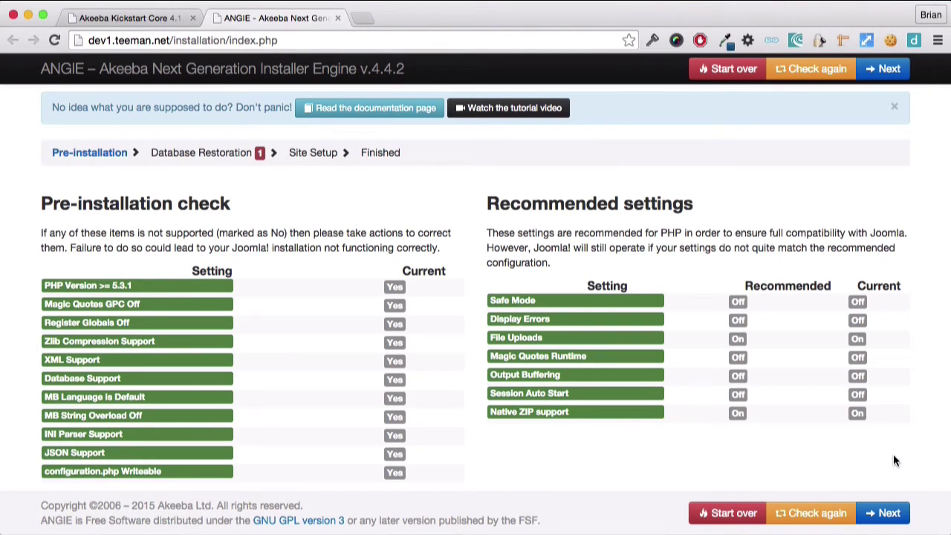
pyautogui.click(886, 513)
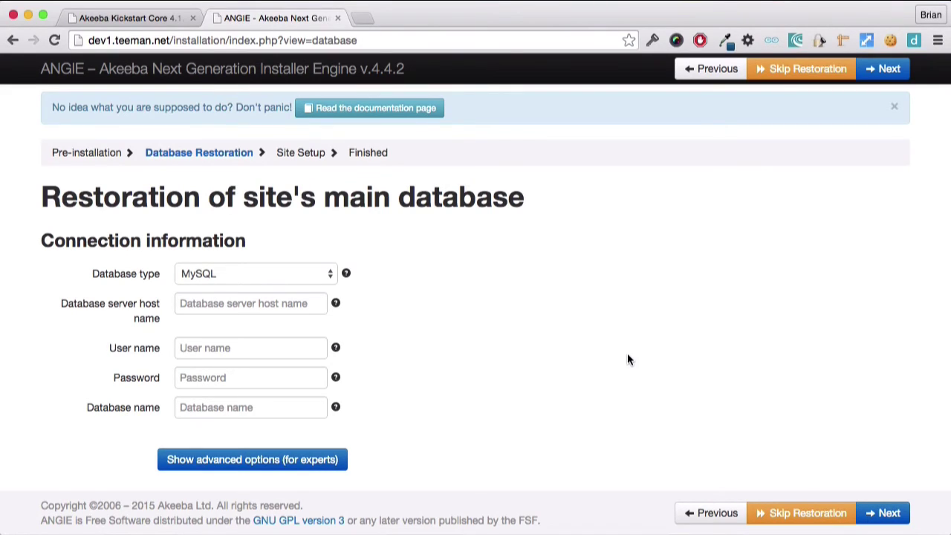
# Restore the database into akeebademo on localhost using the database user name and password, then continue
pyautogui.click(285, 295)
pyautogui.write('local')
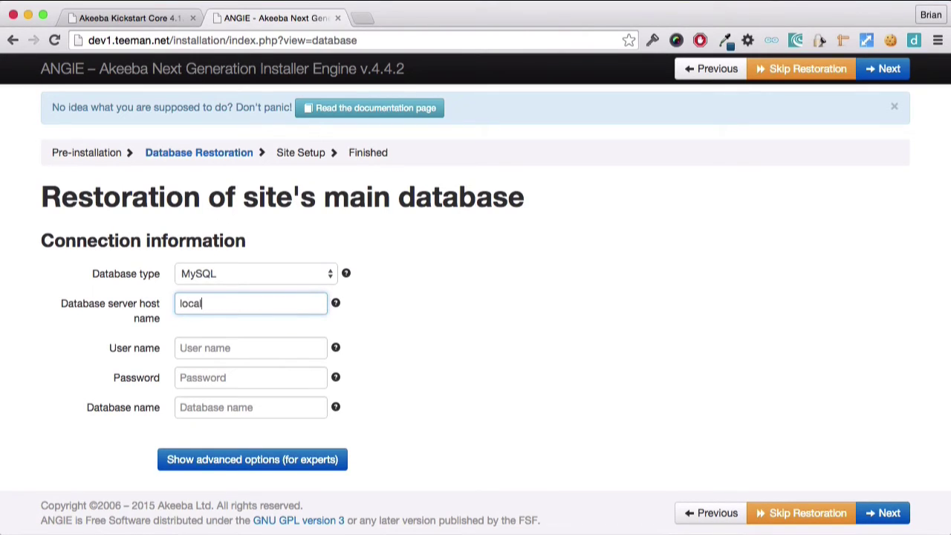
pyautogui.write('host')
pyautogui.press('Tab')
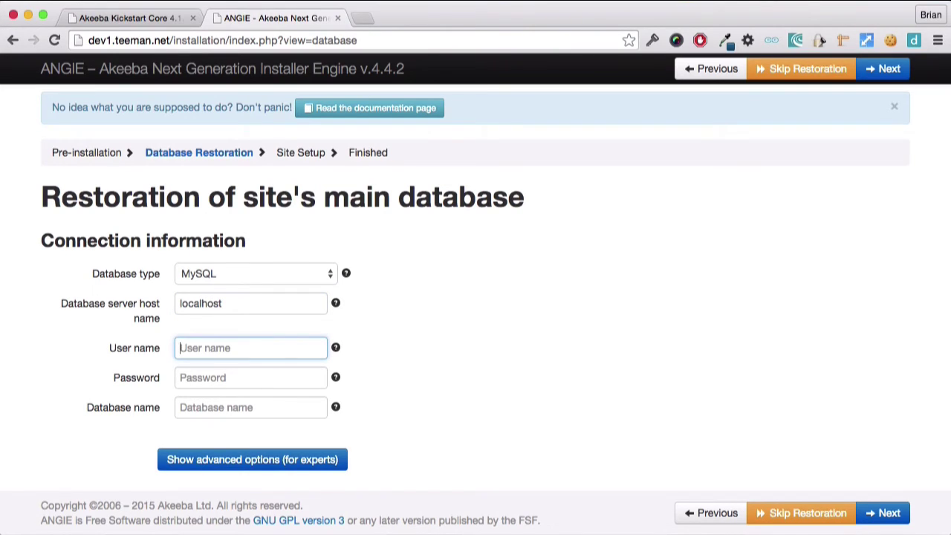
pyautogui.write('root')
pyautogui.press('Tab')
pyautogui.write('root')
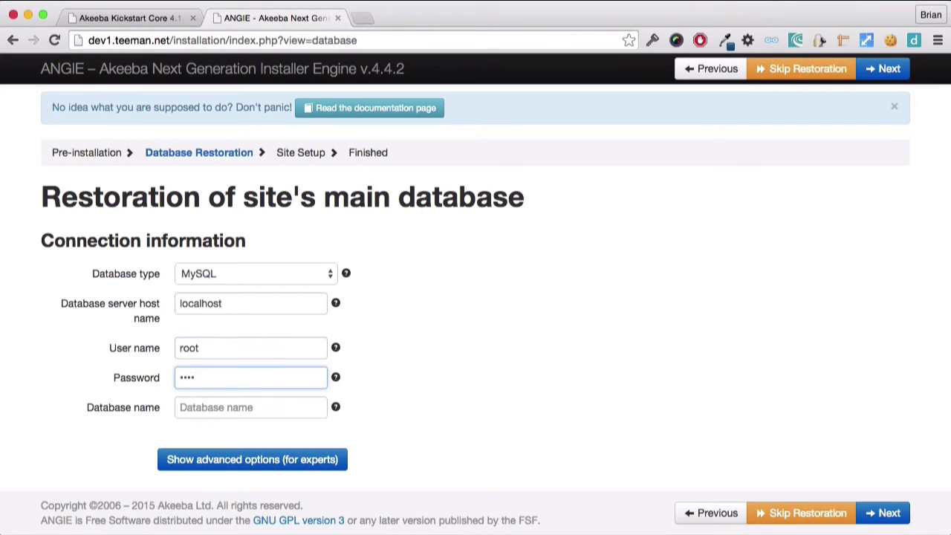
pyautogui.press('Tab')
pyautogui.write('akeeb')
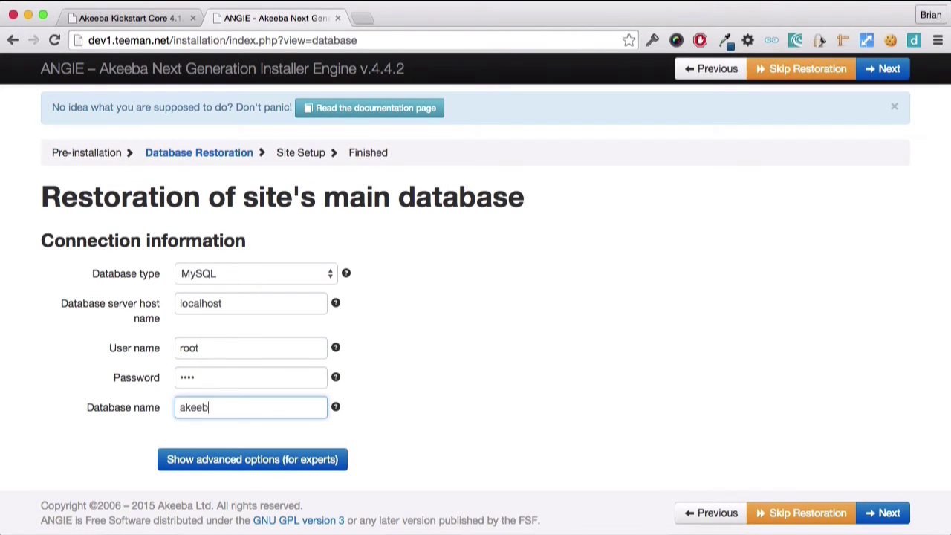
pyautogui.write('ademo')
pyautogui.click(879, 515)
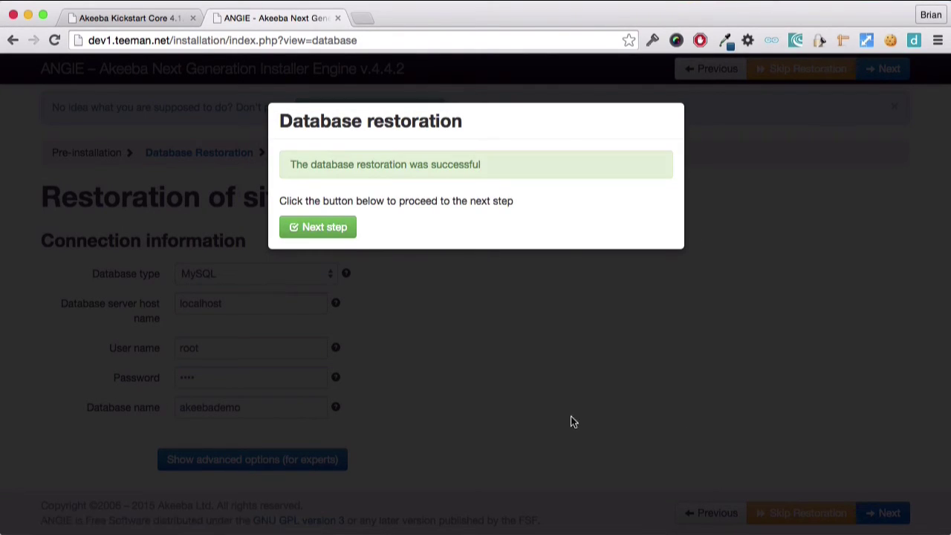
pyautogui.click(339, 231)
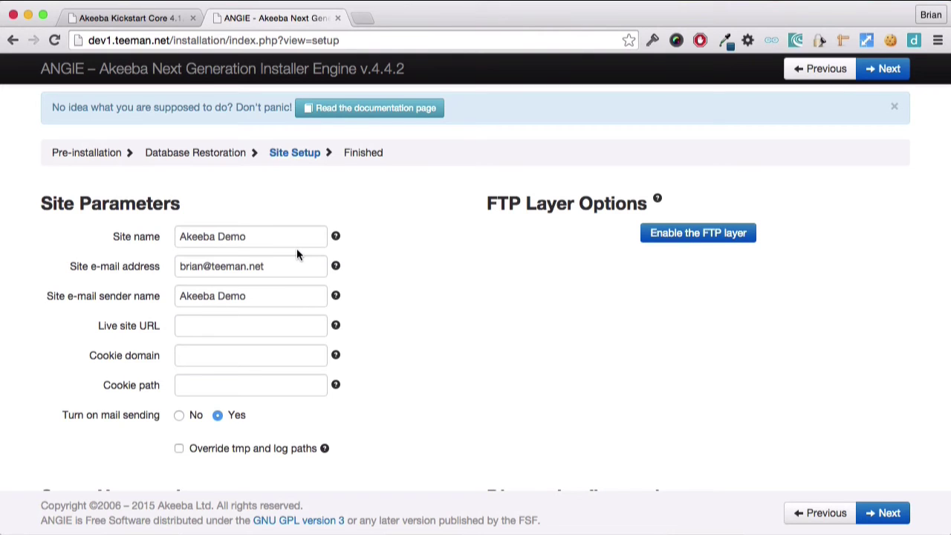
# Accept the existing Site Parameters and Super User settings unchanged and finish Site Setup
pyautogui.scroll(-5, 296, 254)
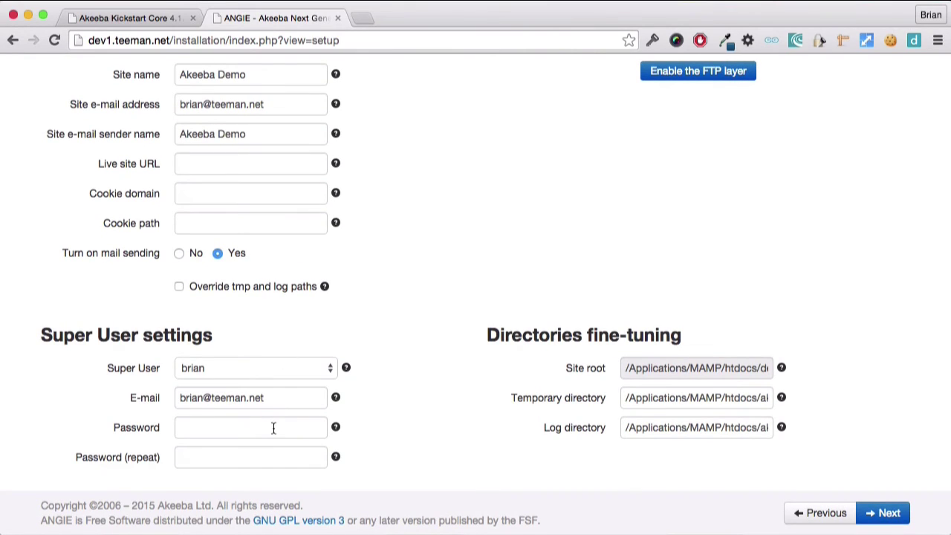
pyautogui.click(871, 511)
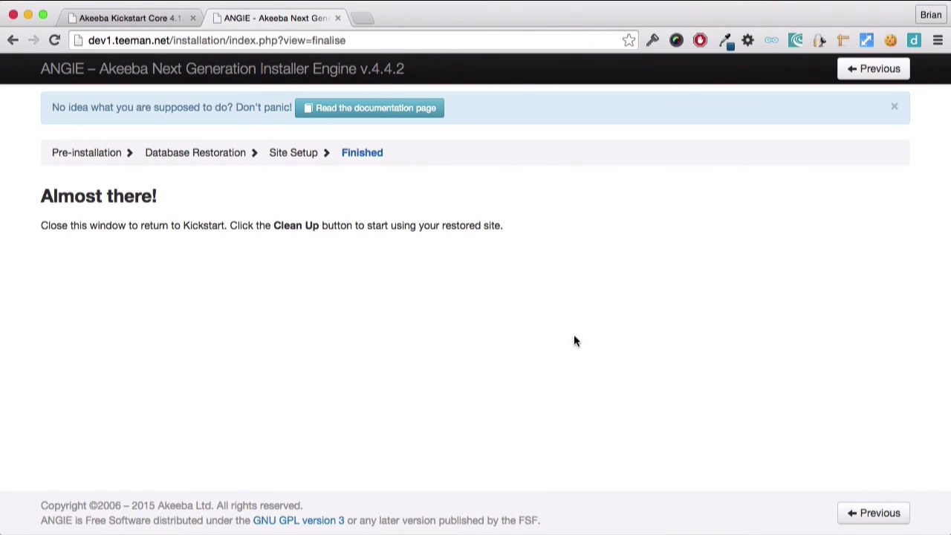
# Leave ANGIE, run Kickstart's Clean Up, and load the restored Akeeba Demo site at dev1.teeman.net
pyautogui.click(338, 18)
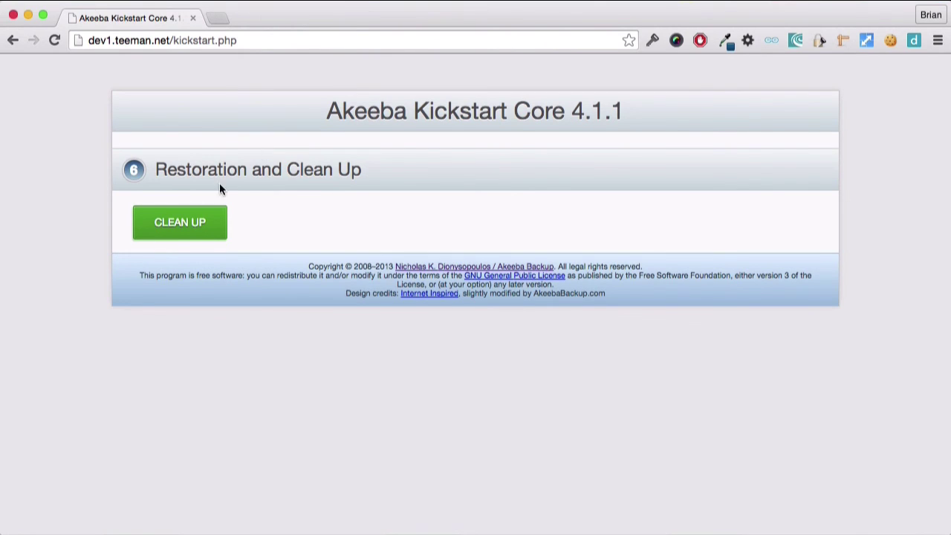
pyautogui.click(198, 221)
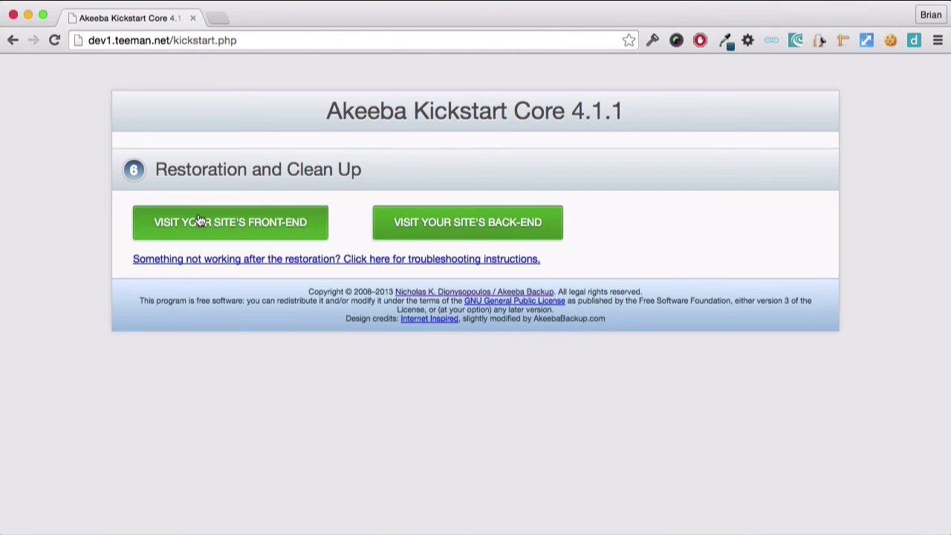
pyautogui.click(200, 220)
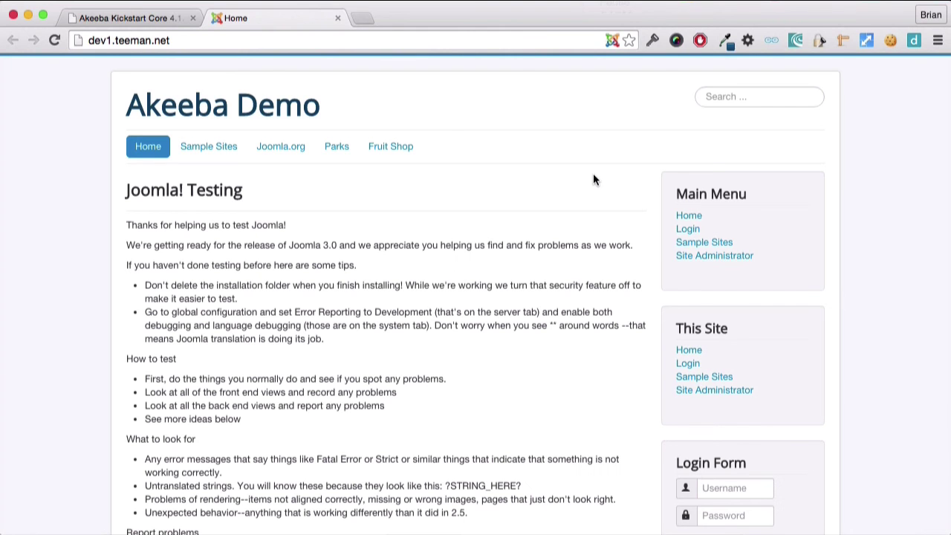